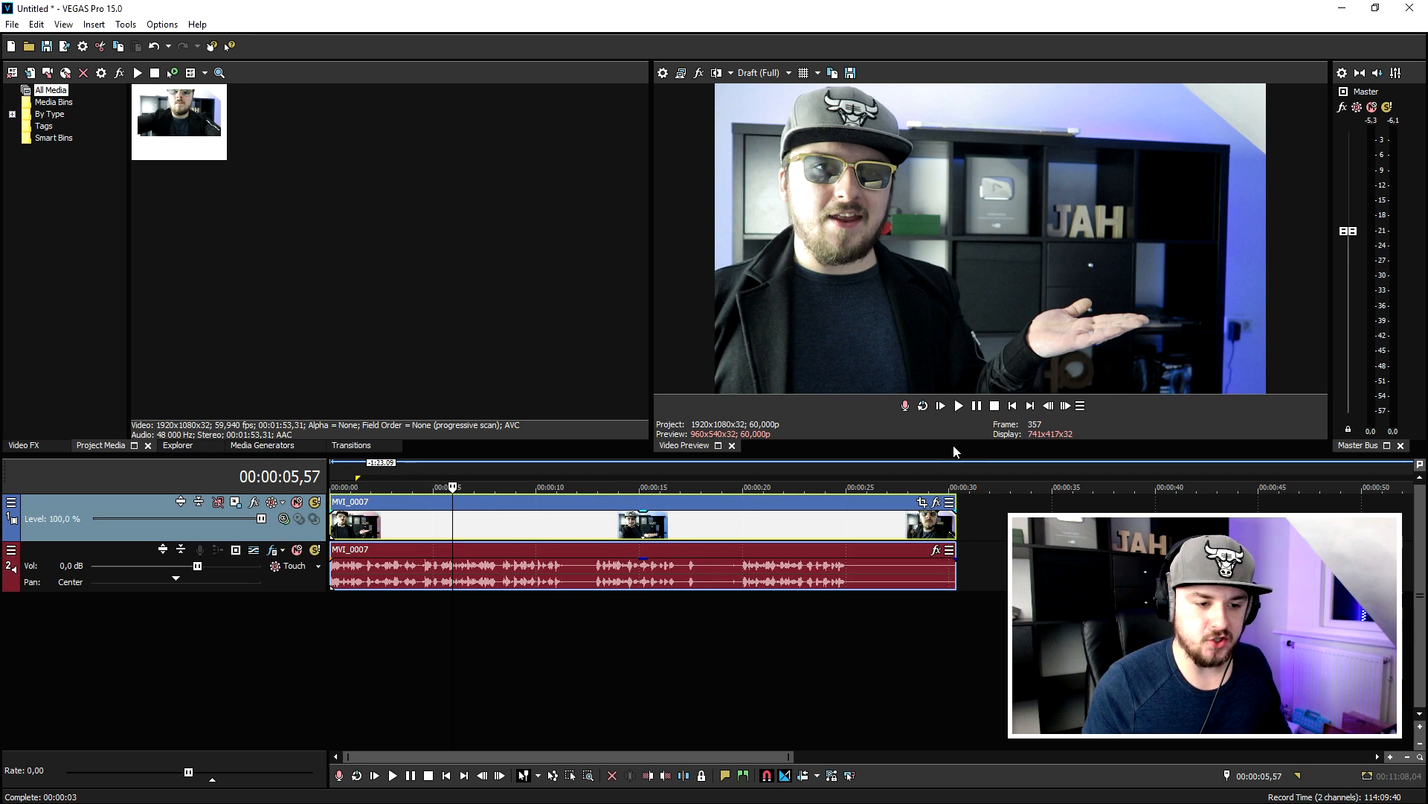
- Review the MVI_0007 footage from its start to about 00:00:11,08
left_click(1013, 405)
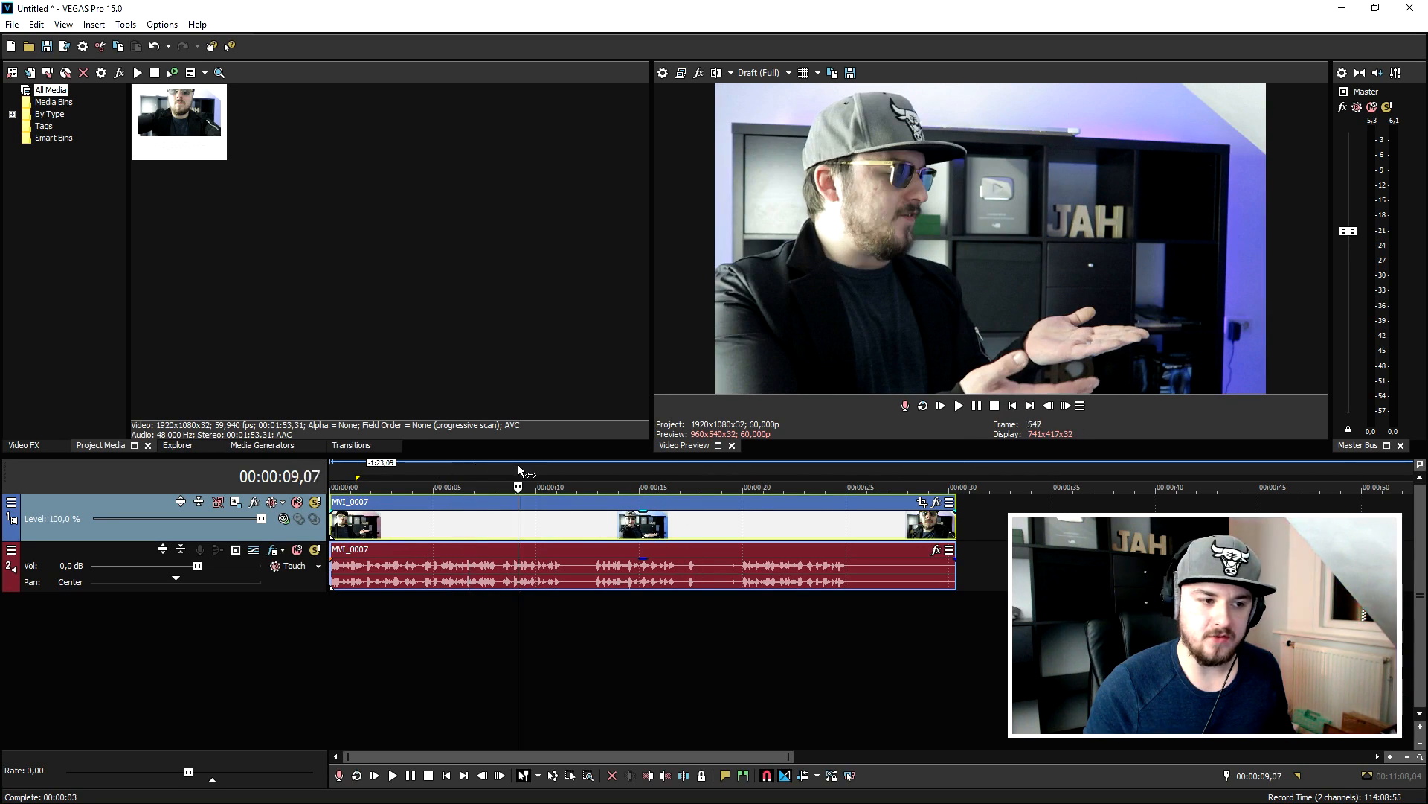
left_click_drag(518, 464, 560, 467)
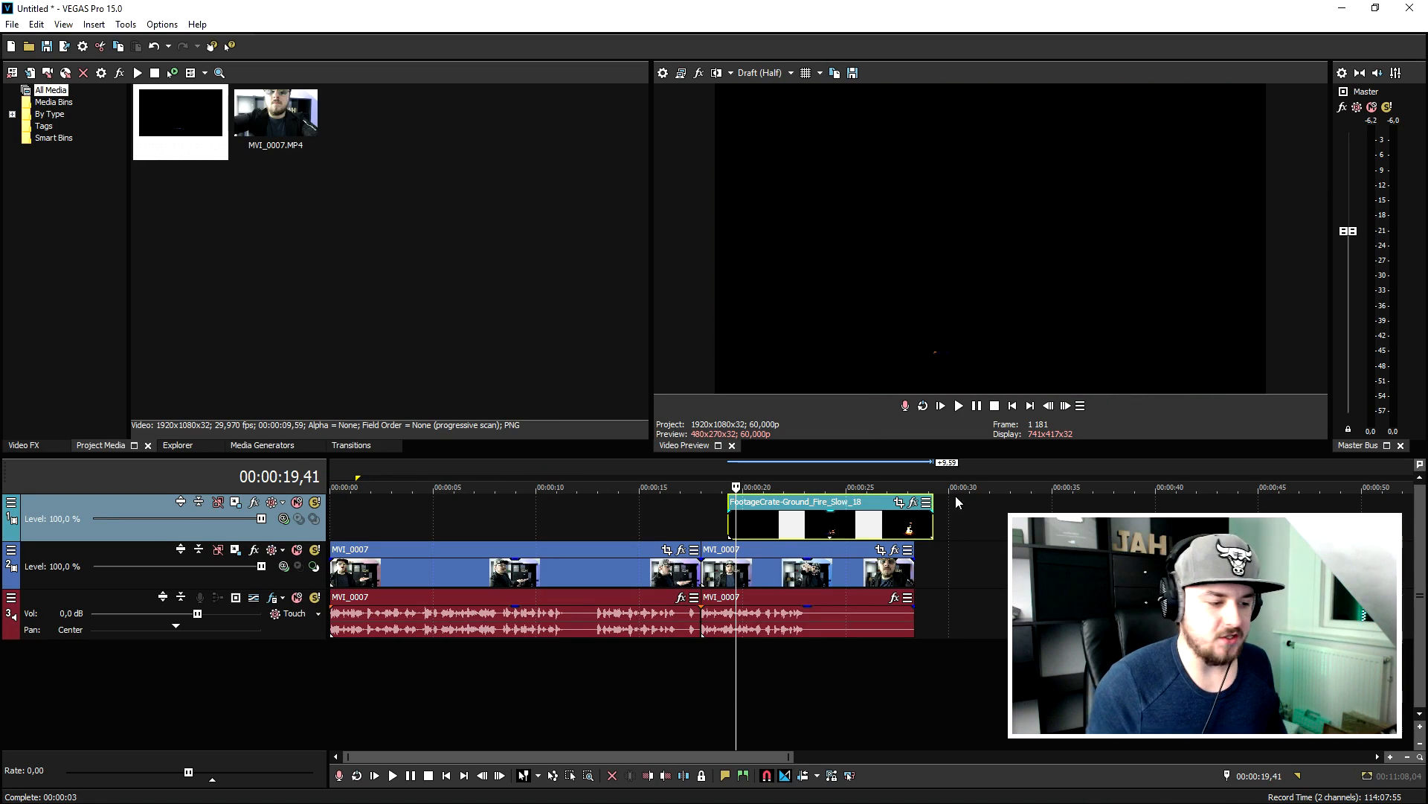
scroll(787, 531, "down", 2)
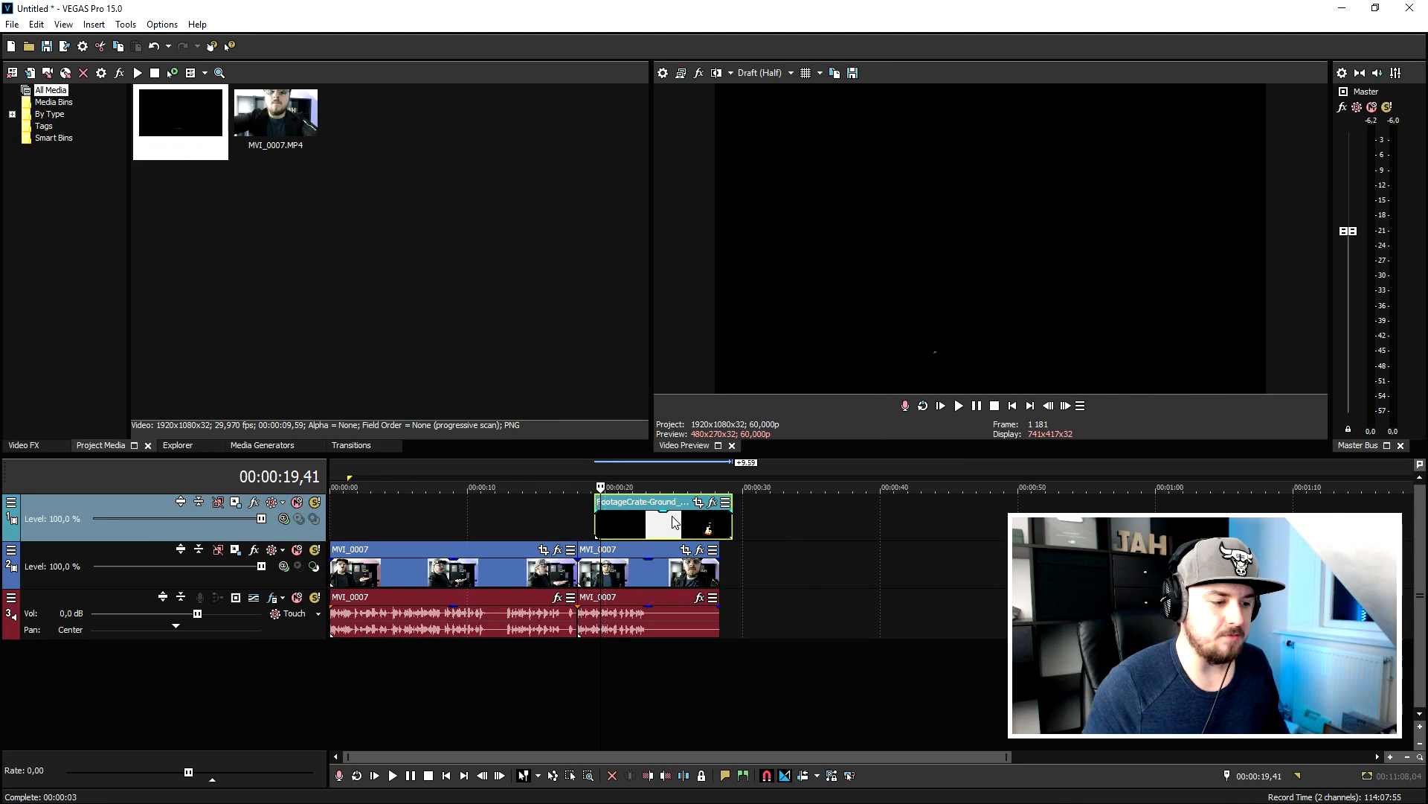
- Preview the ground fire clip on its own past the footage, and place it back above the MVI_0007 clips with the playhead at 00:00:17,08
left_click_drag(667, 523, 799, 517)
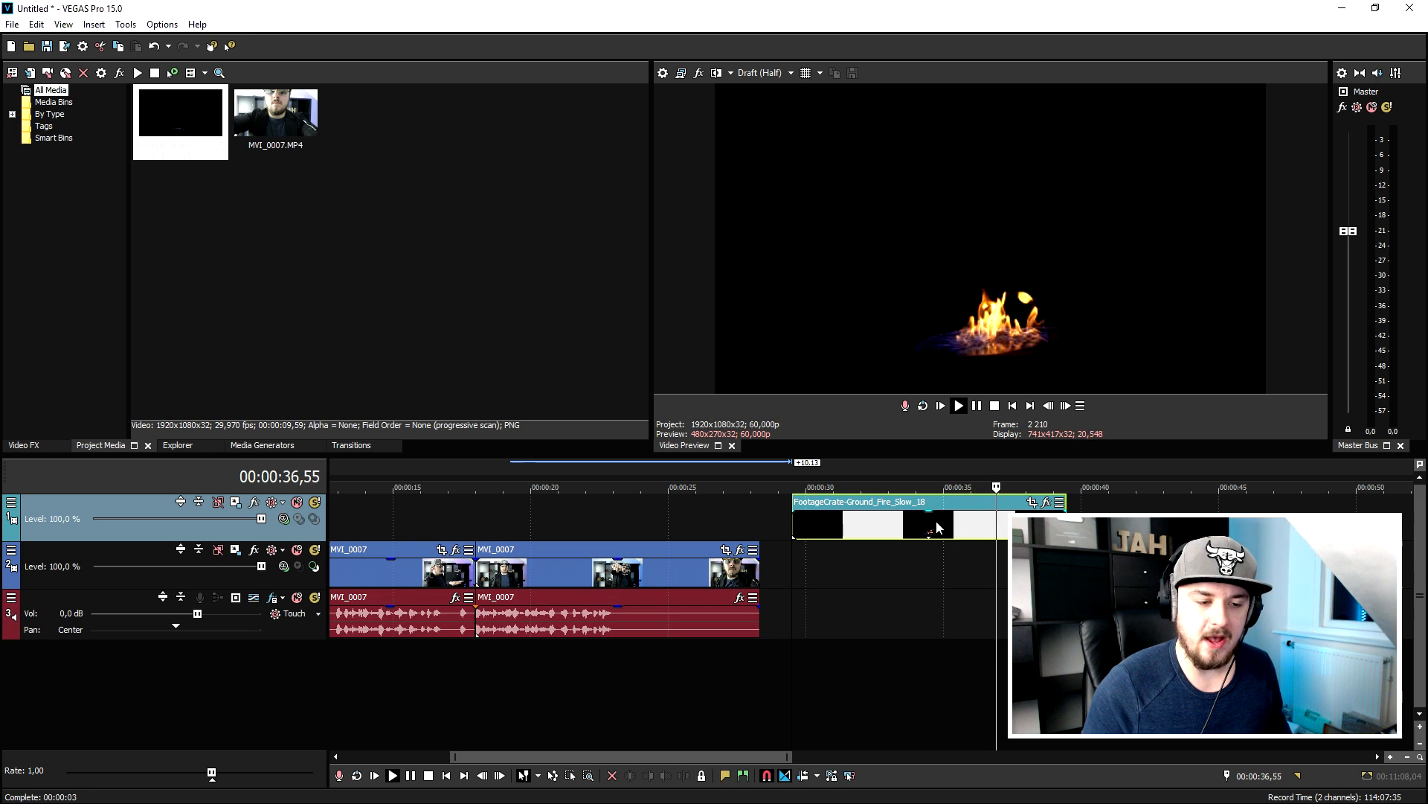
key("space")
left_click_drag(937, 527, 466, 514)
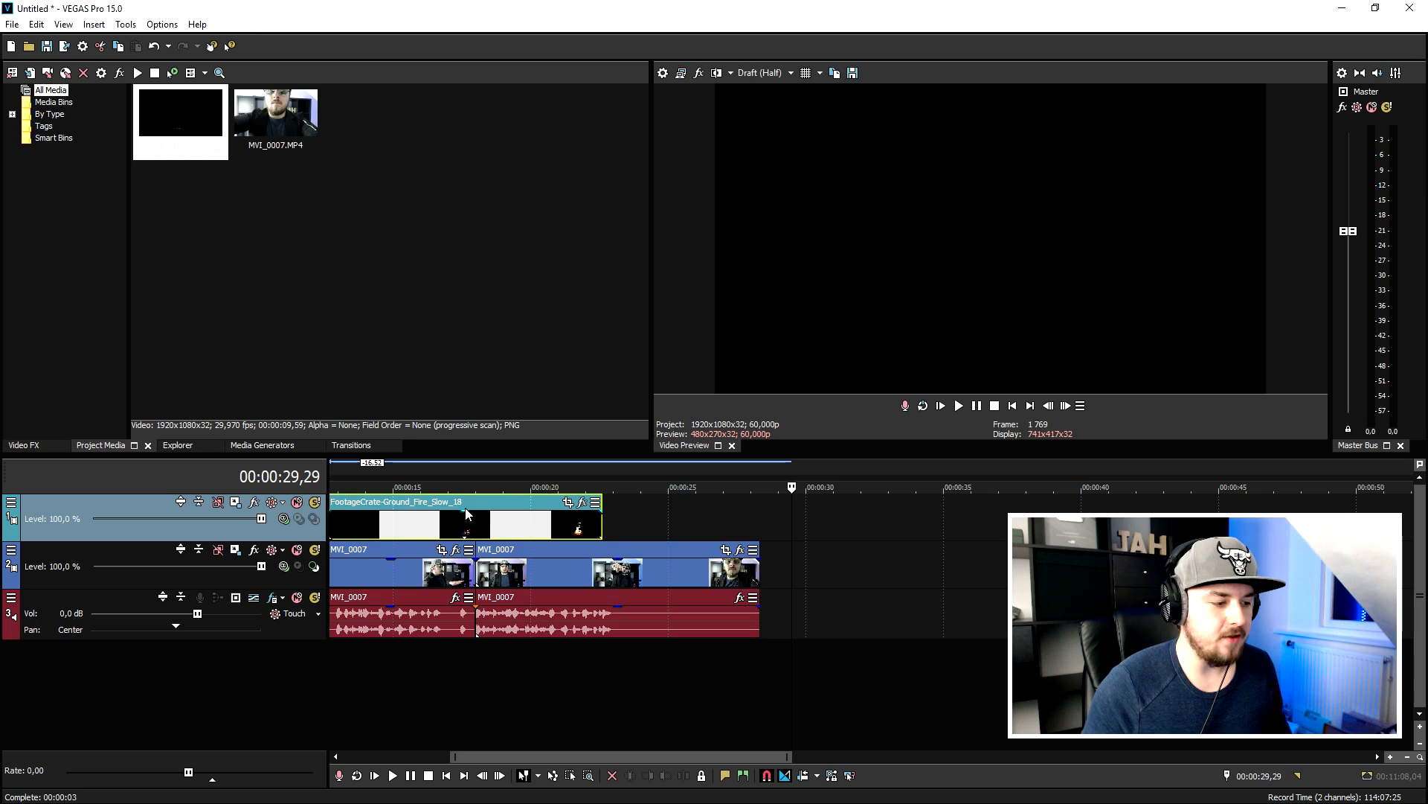
left_click(453, 524)
scroll(832, 534, "up", 3)
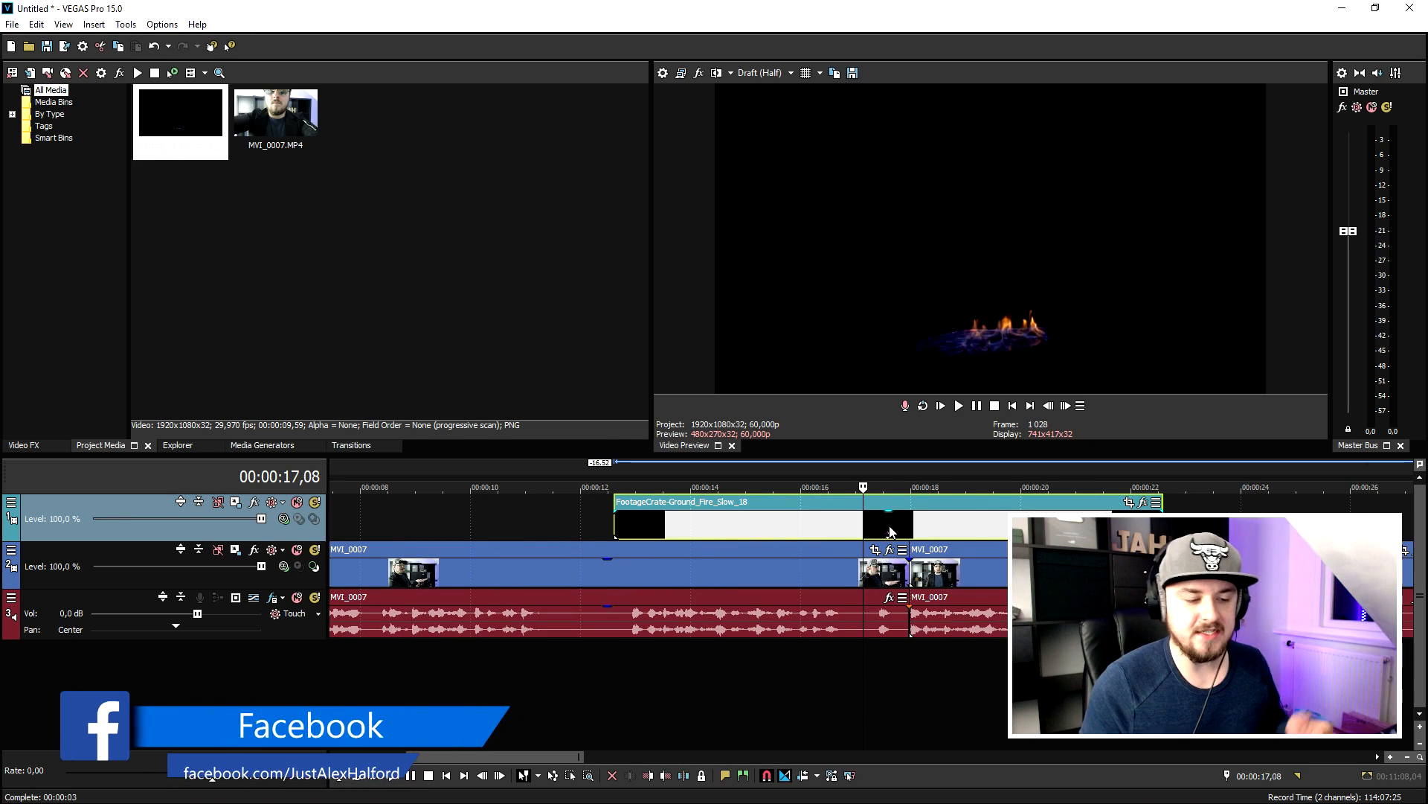
- Set the fire clip's media alpha channel to Straight (unmatted)
right_click(831, 521)
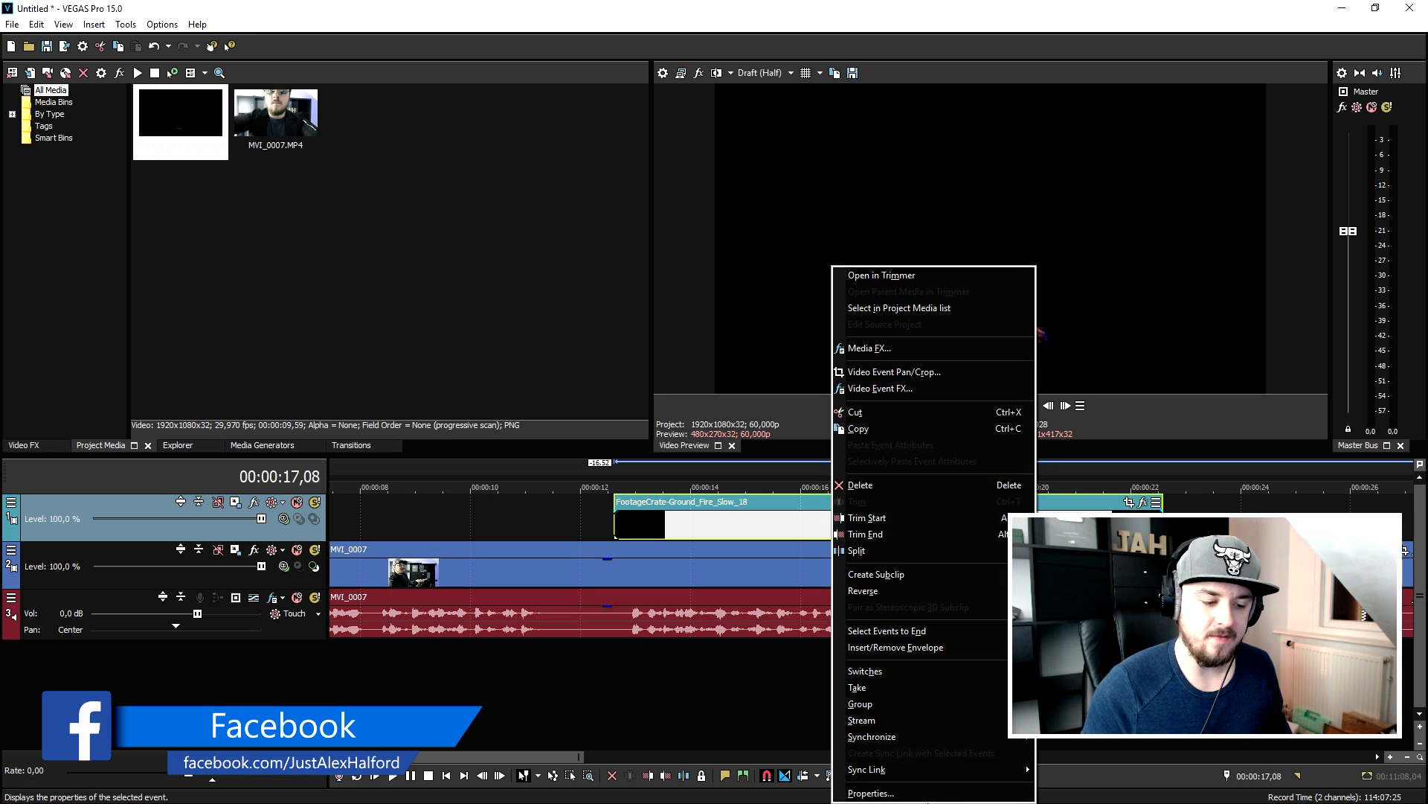
left_click(926, 793)
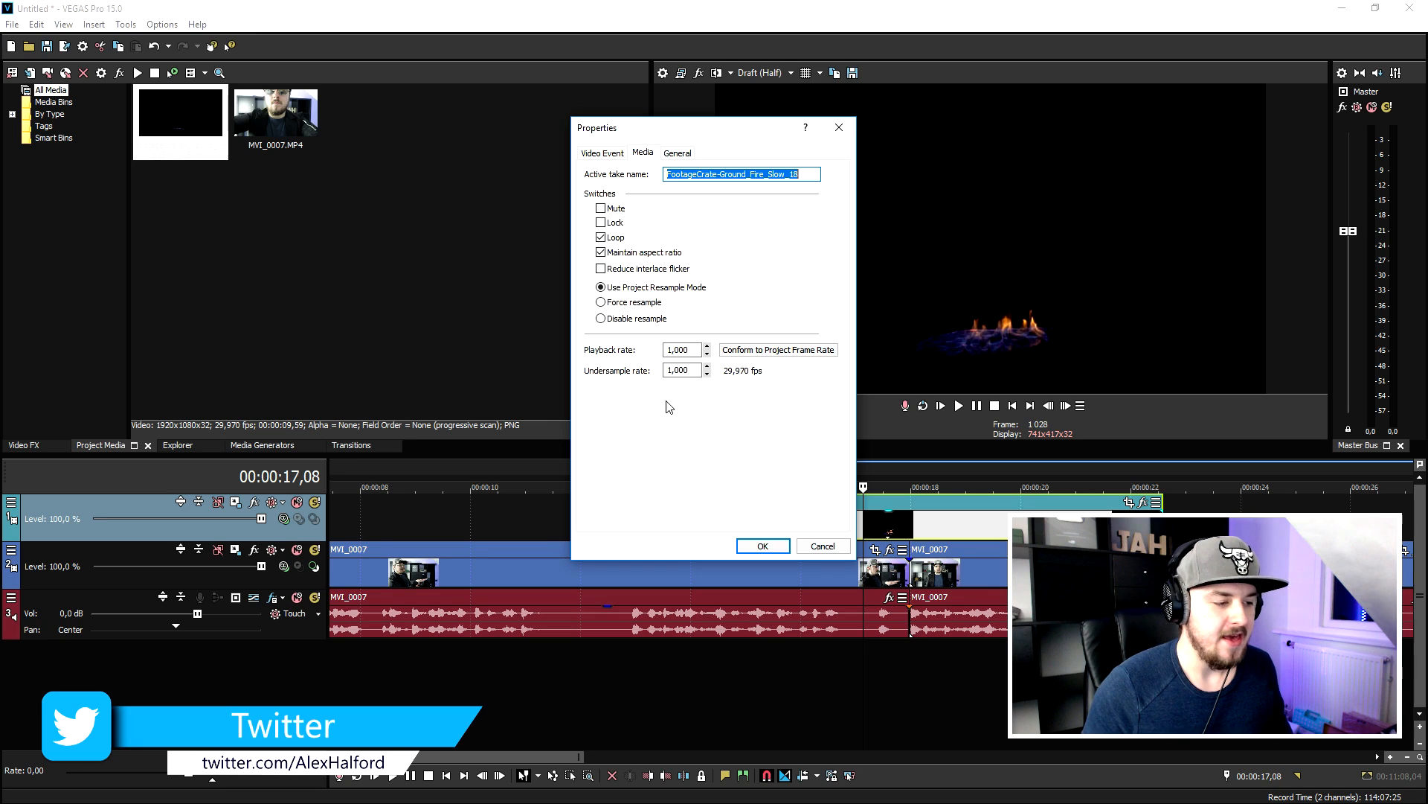
key("ctrl+Tab")
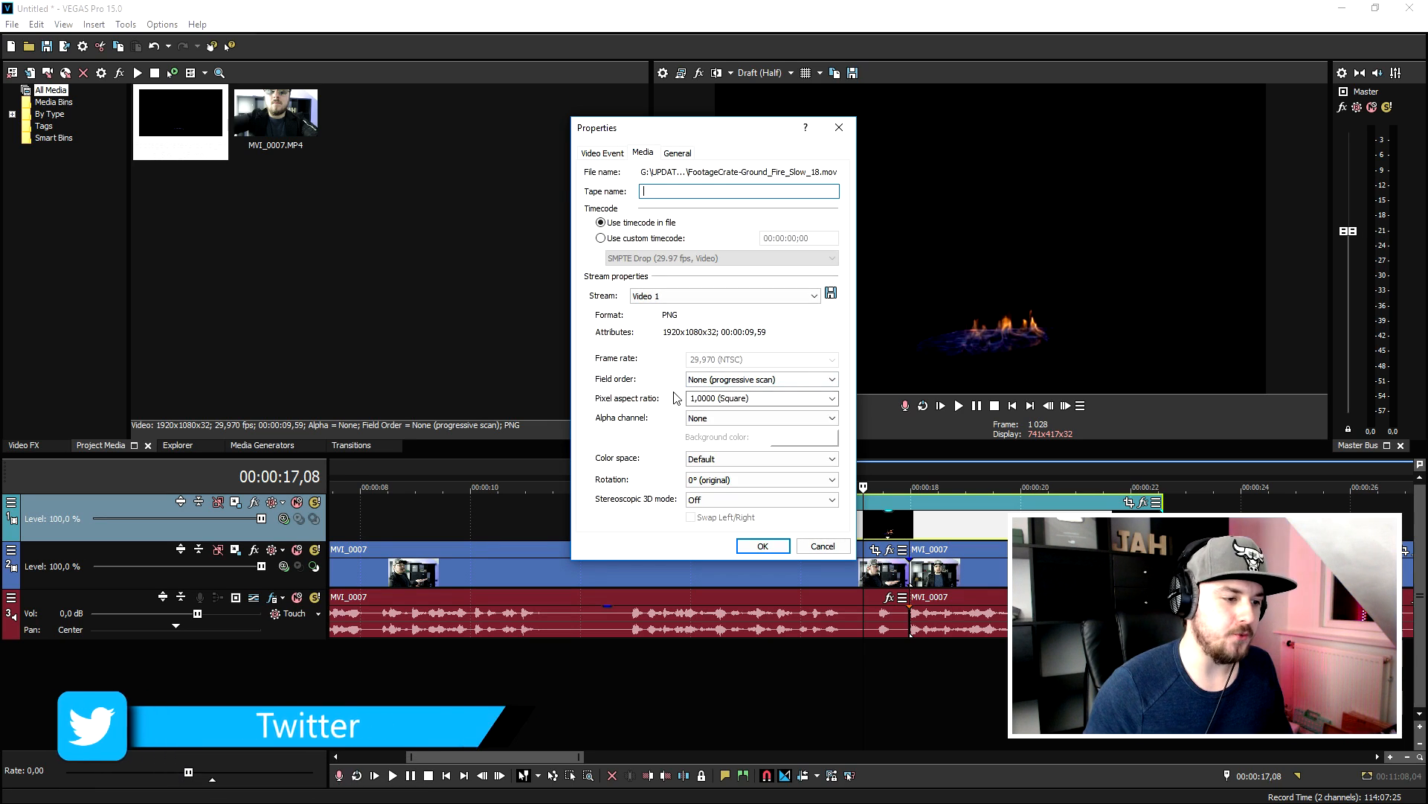
left_click(699, 419)
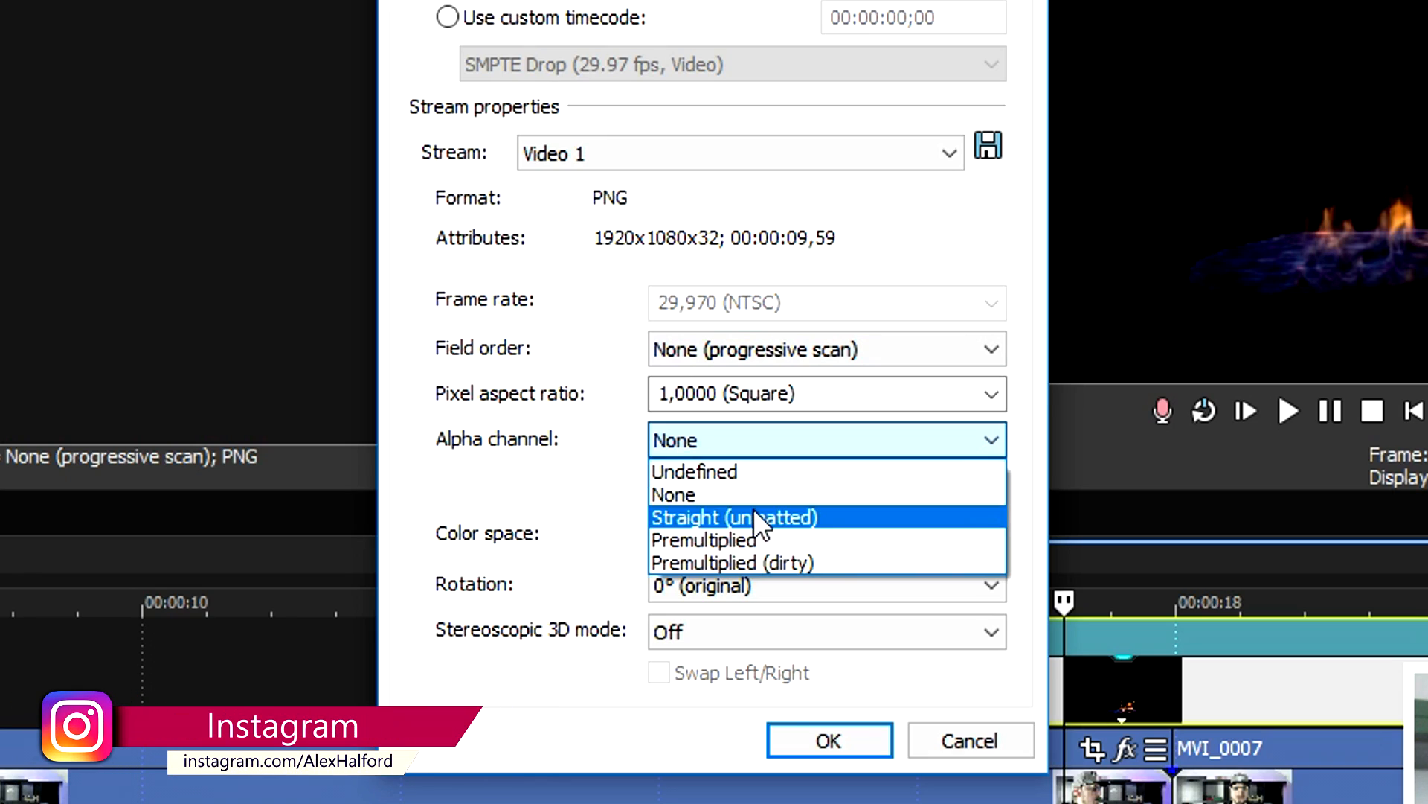
left_click(723, 447)
left_click(843, 753)
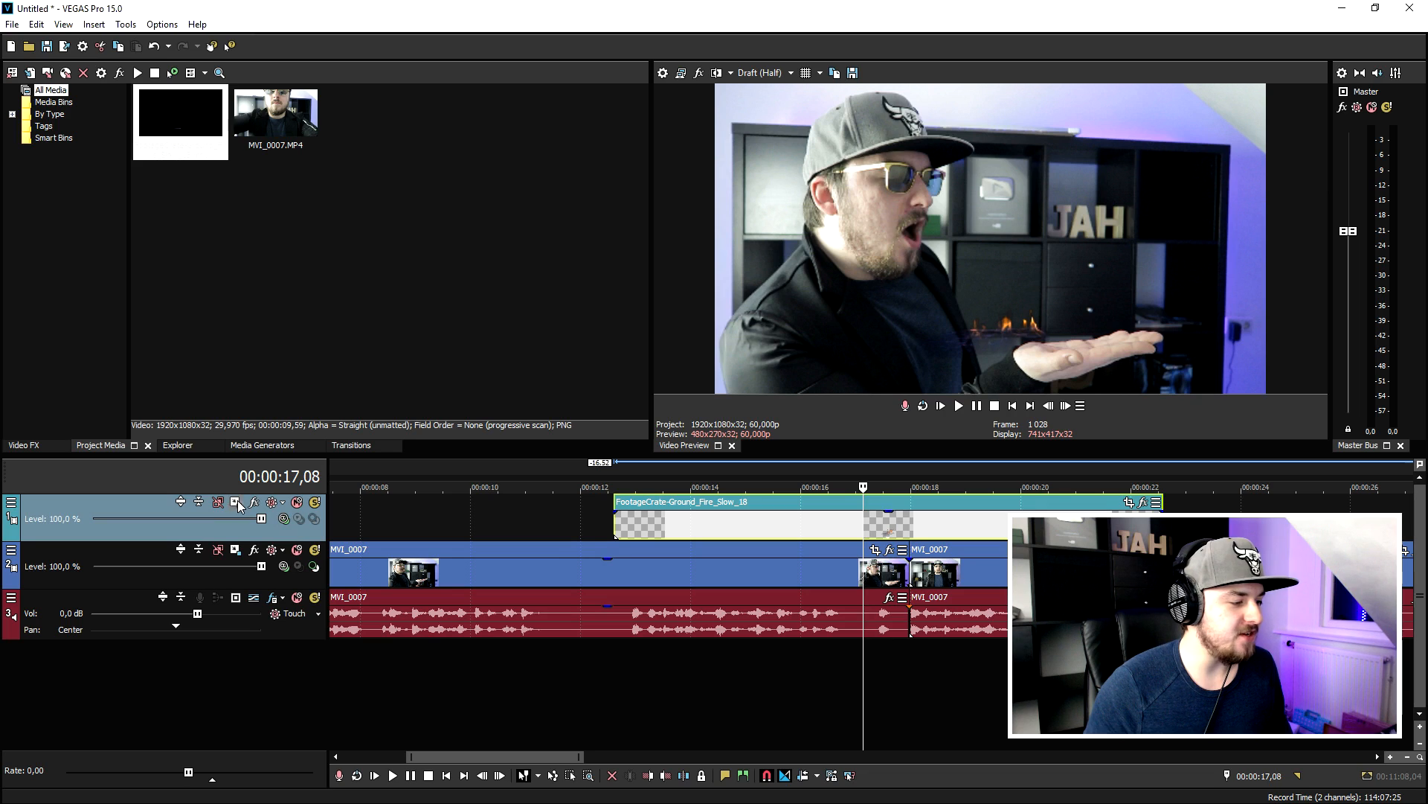
- Scale the fire track down to about 1516 by 853 with Track Motion, keeping the timeline in view
left_click(236, 502)
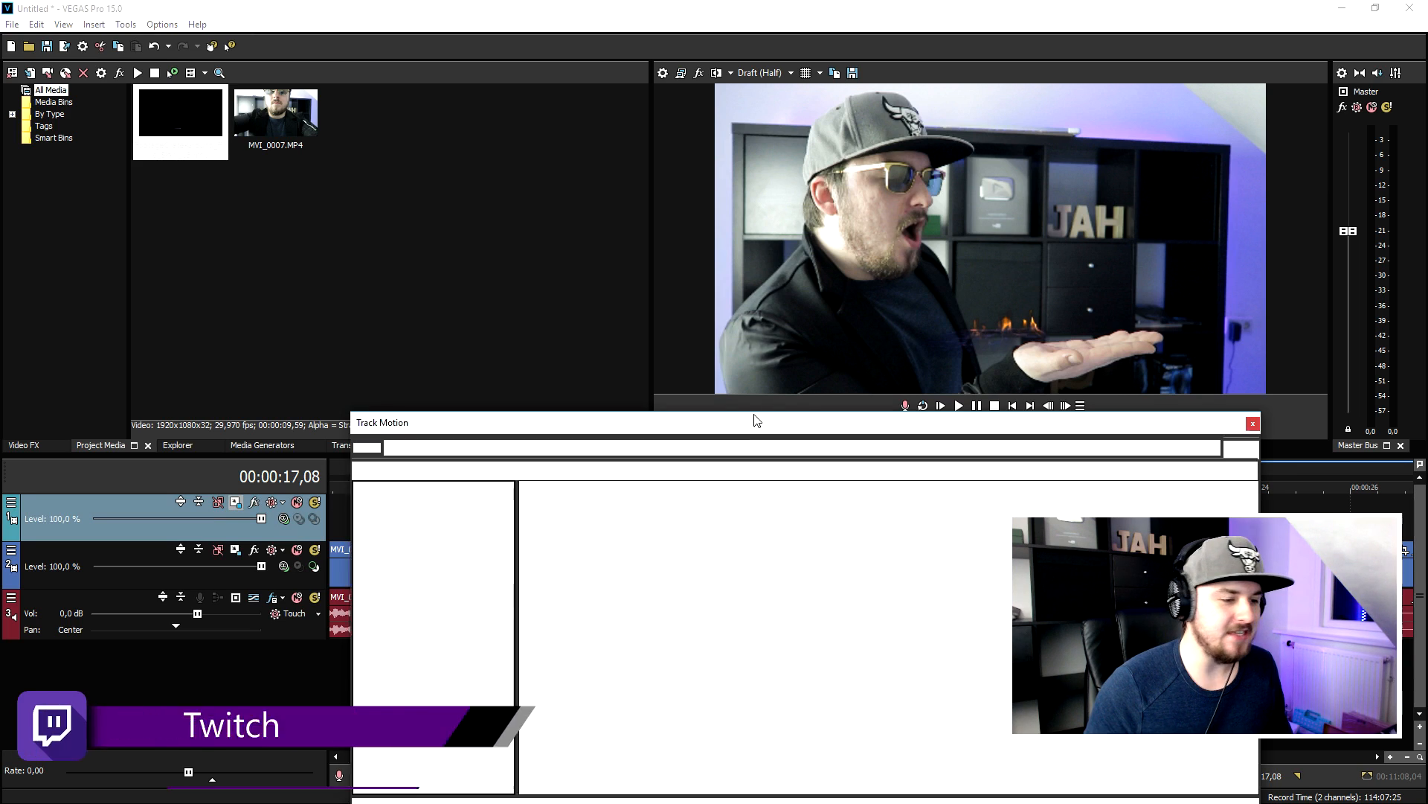
left_click_drag(1007, 570, 999, 577)
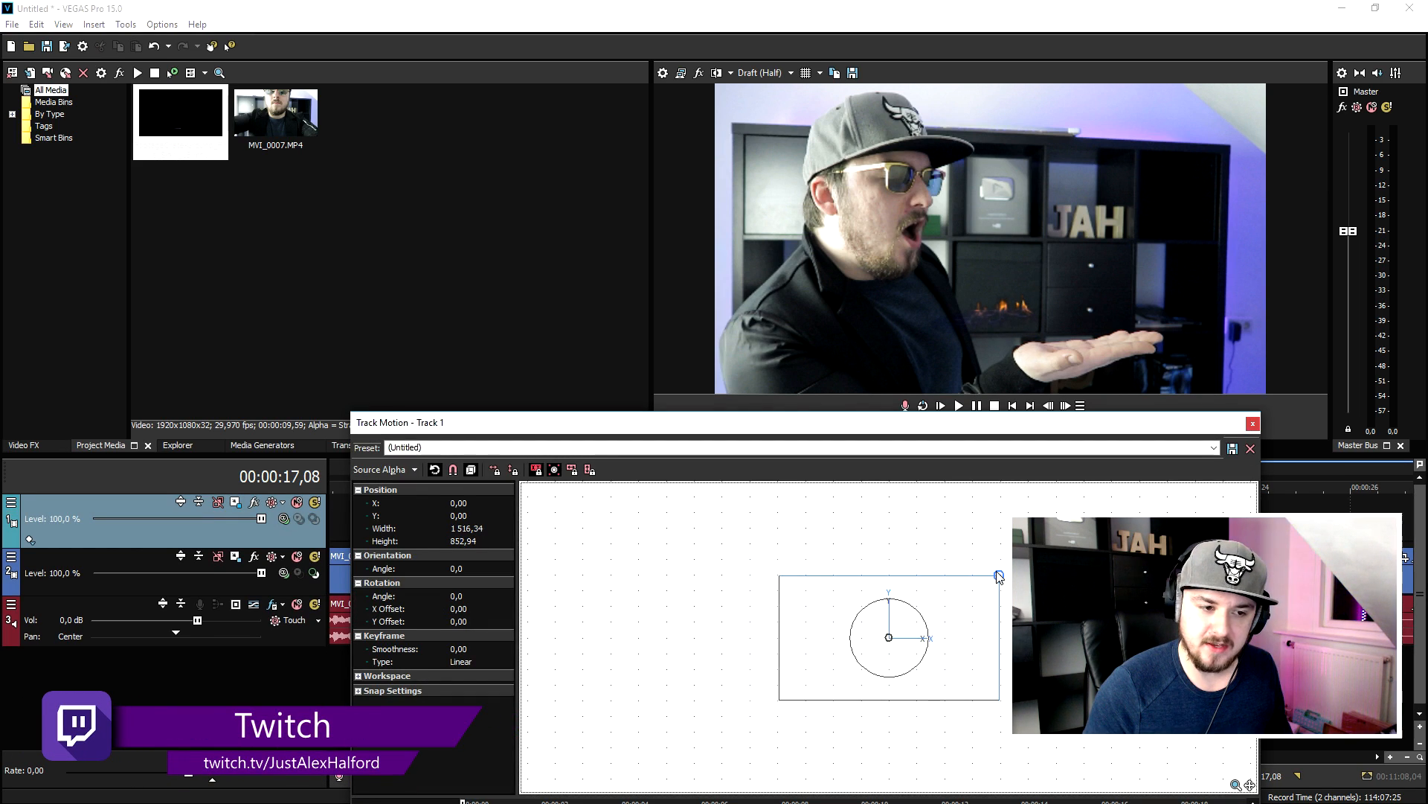
left_click_drag(994, 430, 1024, 576)
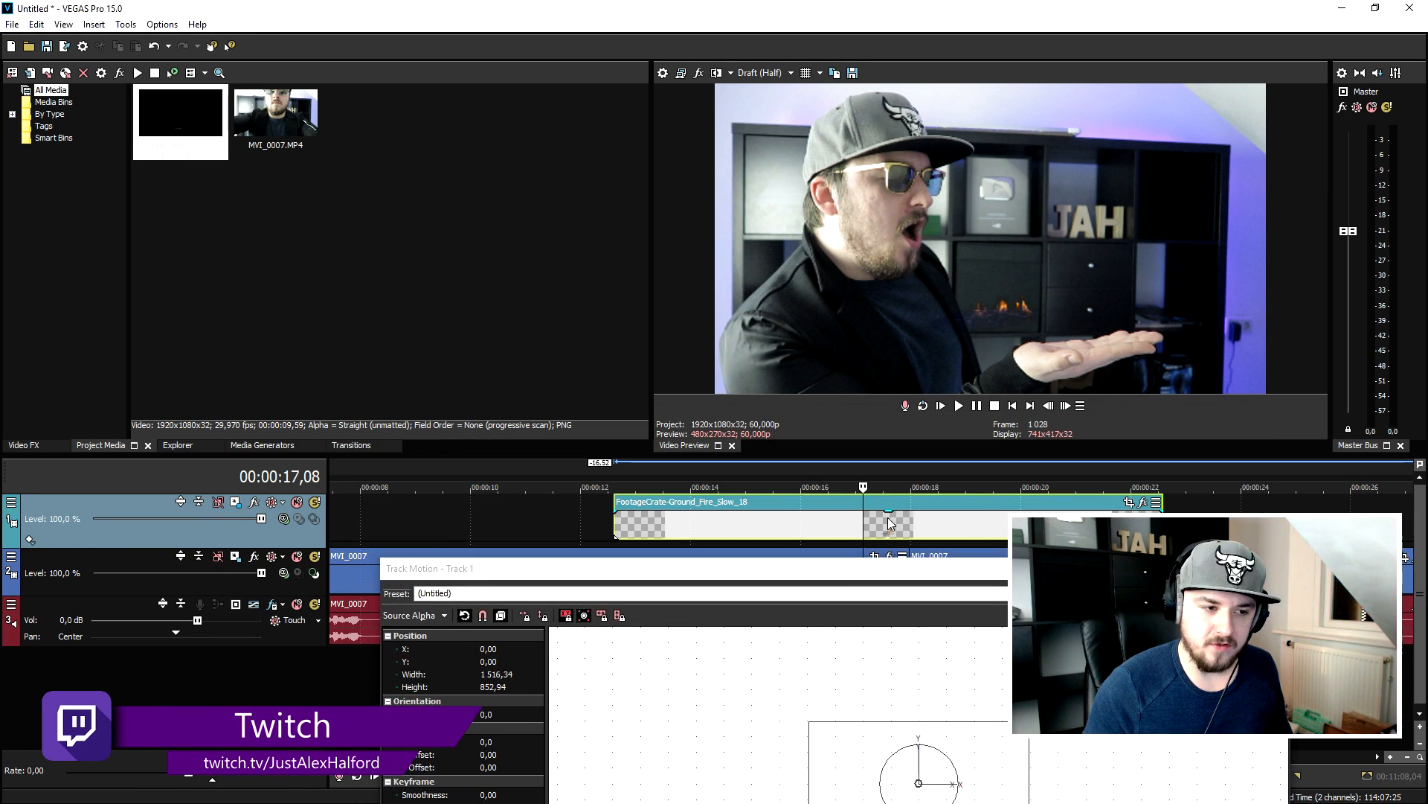
- Move the fire clip to the start of the timeline and place the playhead at 00:00:05,51
left_click(1013, 407)
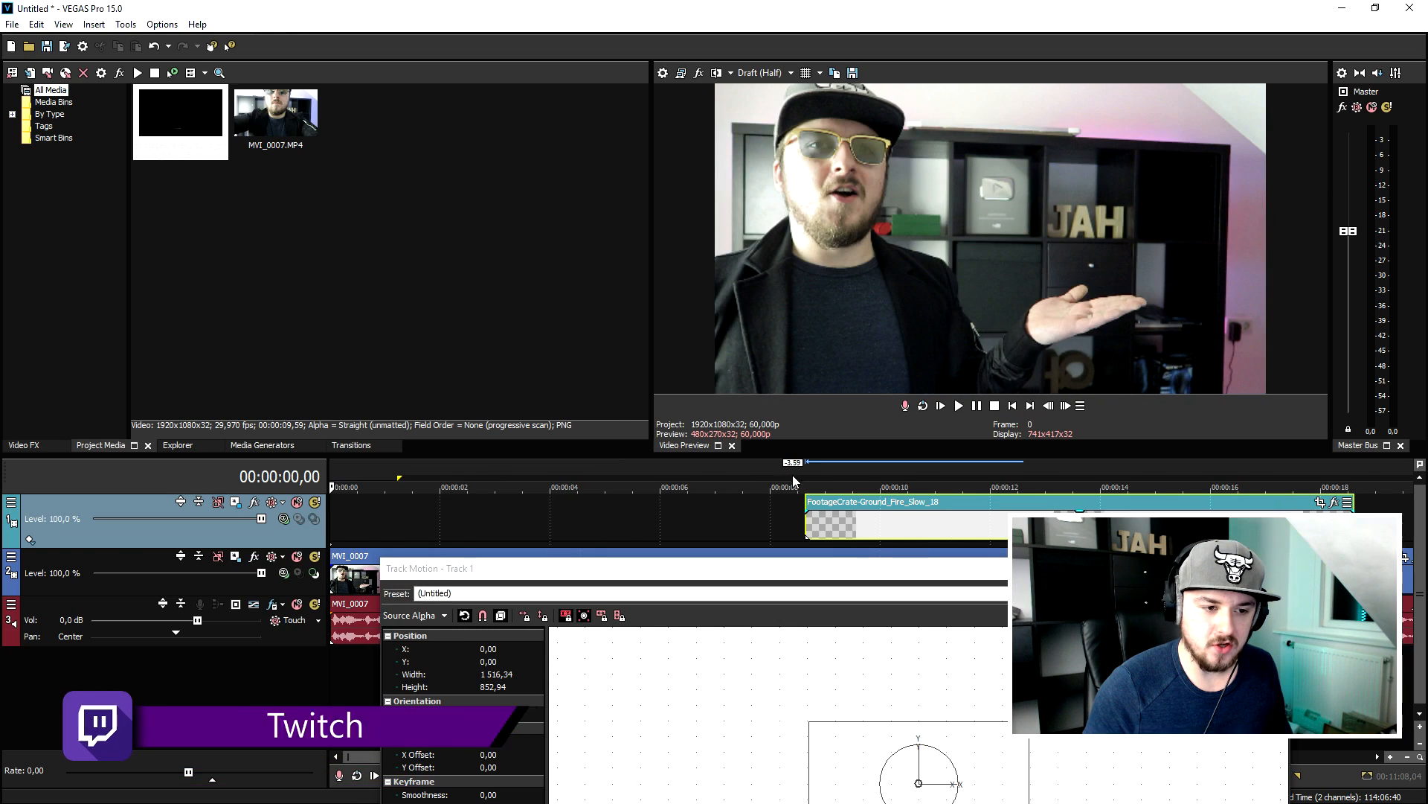
left_click(459, 520)
left_click(592, 524)
left_click(651, 525)
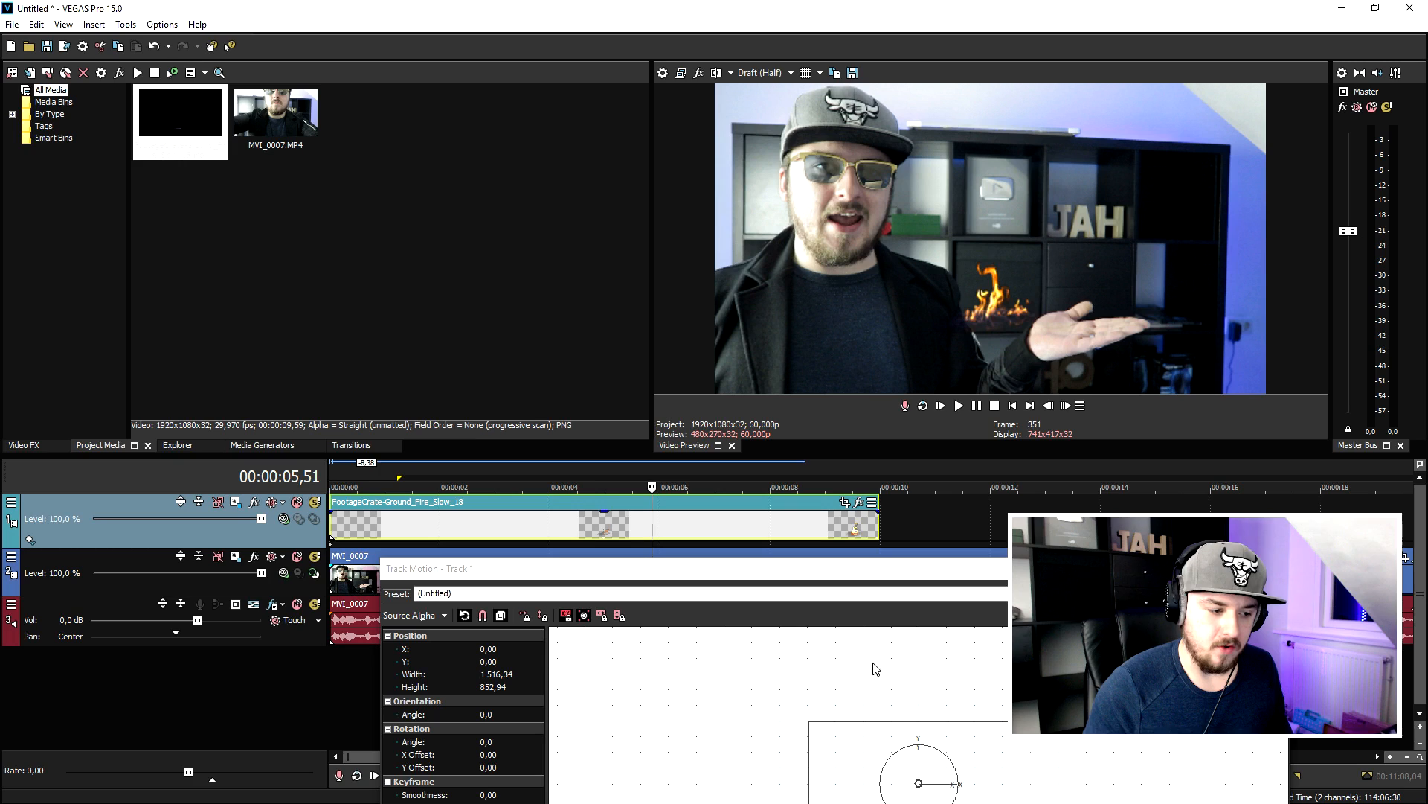
- Position the fire on the open palm at about X 297.58, Y -41.05 and close Track Motion
left_click_drag(997, 752, 1040, 758)
left_click_drag(1191, 581, 1053, 497)
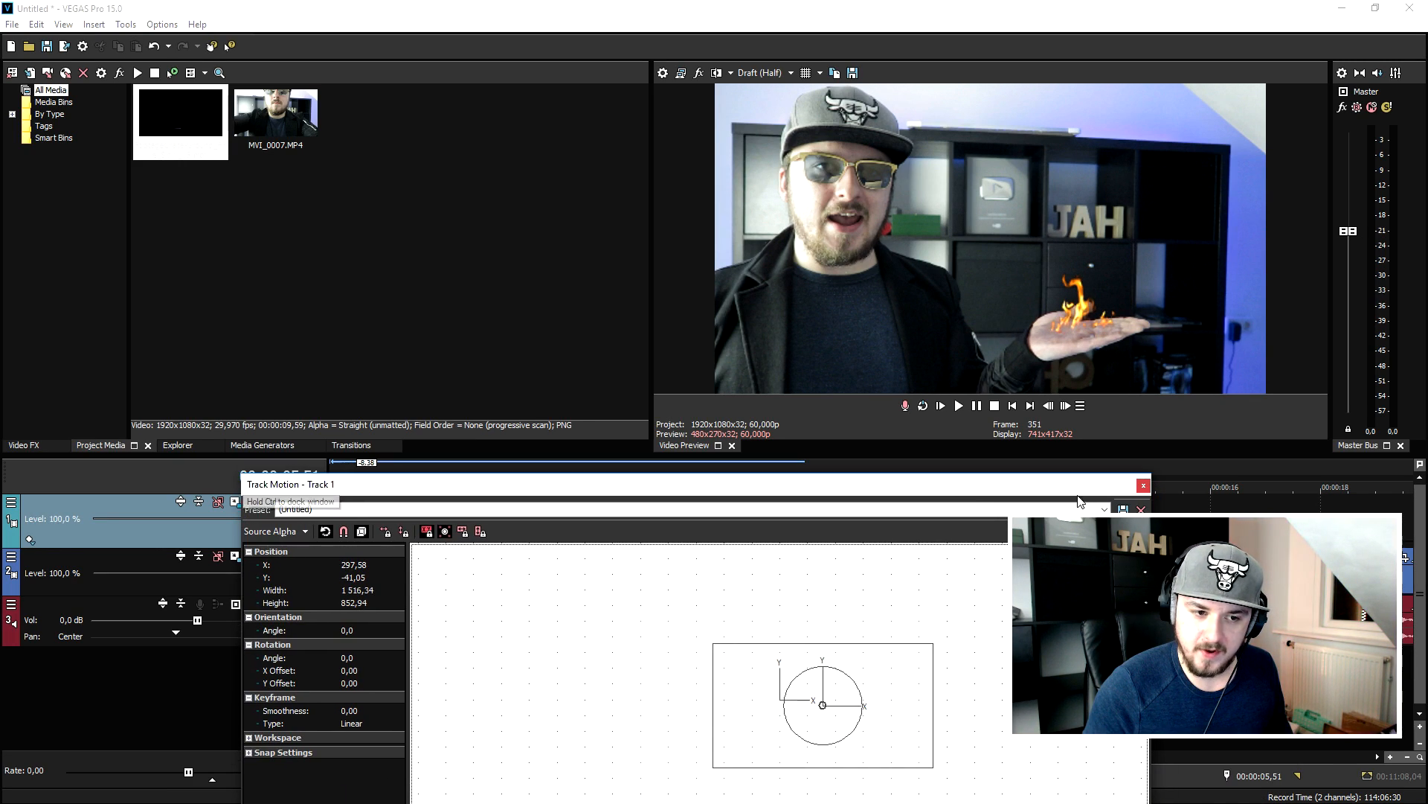
left_click(1145, 485)
- Split the fire clip at 00:00:06,42, try deleting its second part, and restore that part
left_click(1014, 406)
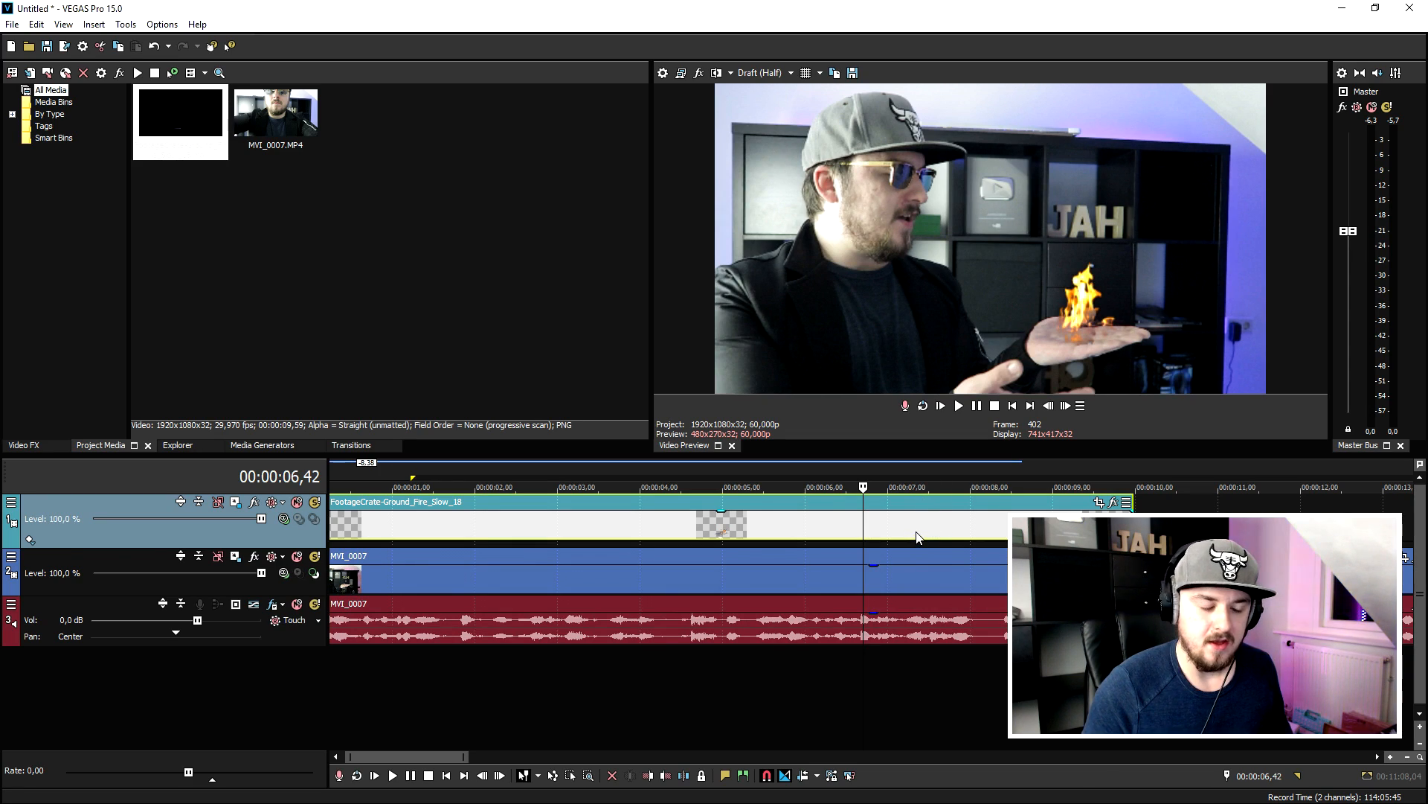
key("s")
key("Delete")
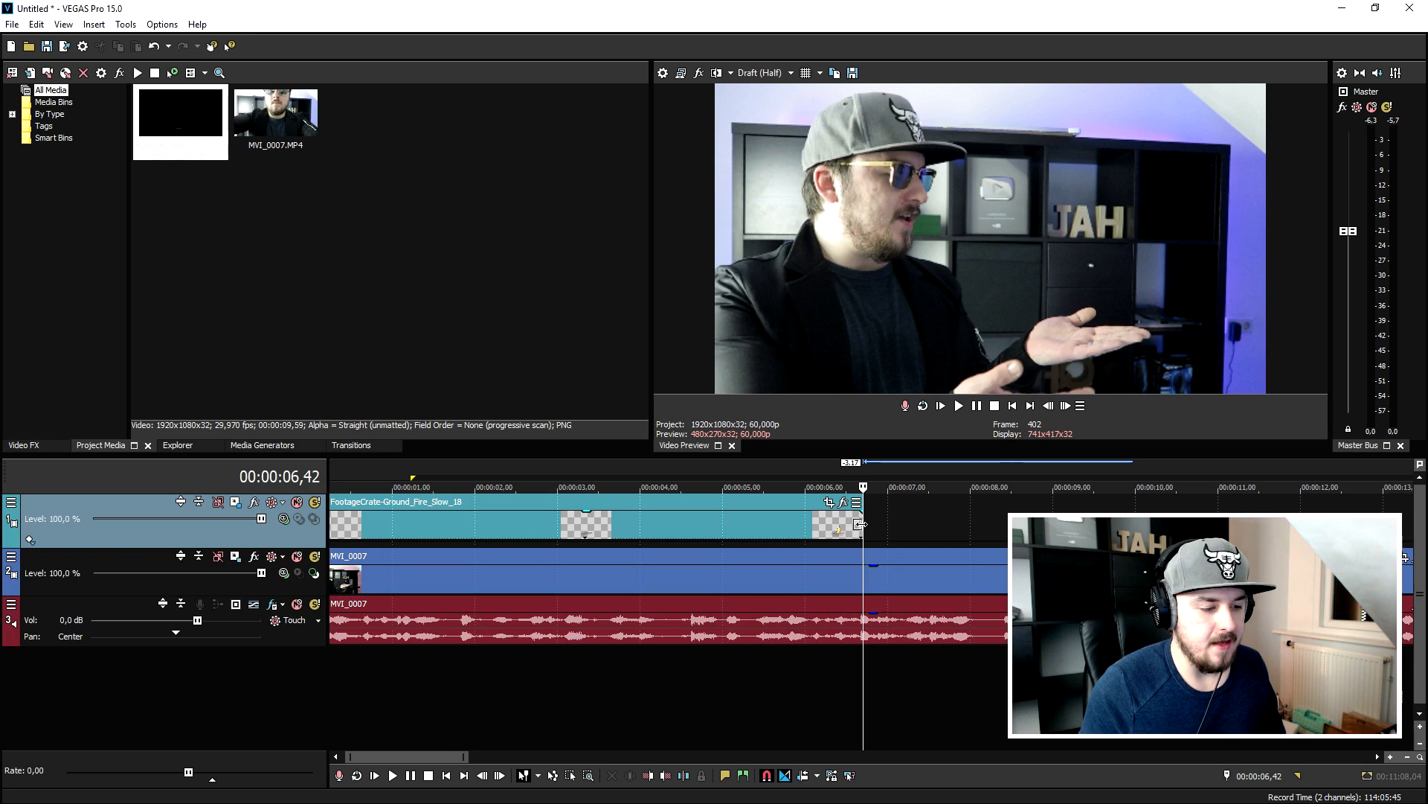
key("ctrl+z")
- Insert a new video track and move the second fire part onto it, starting at about 8 seconds
right_click(1207, 529)
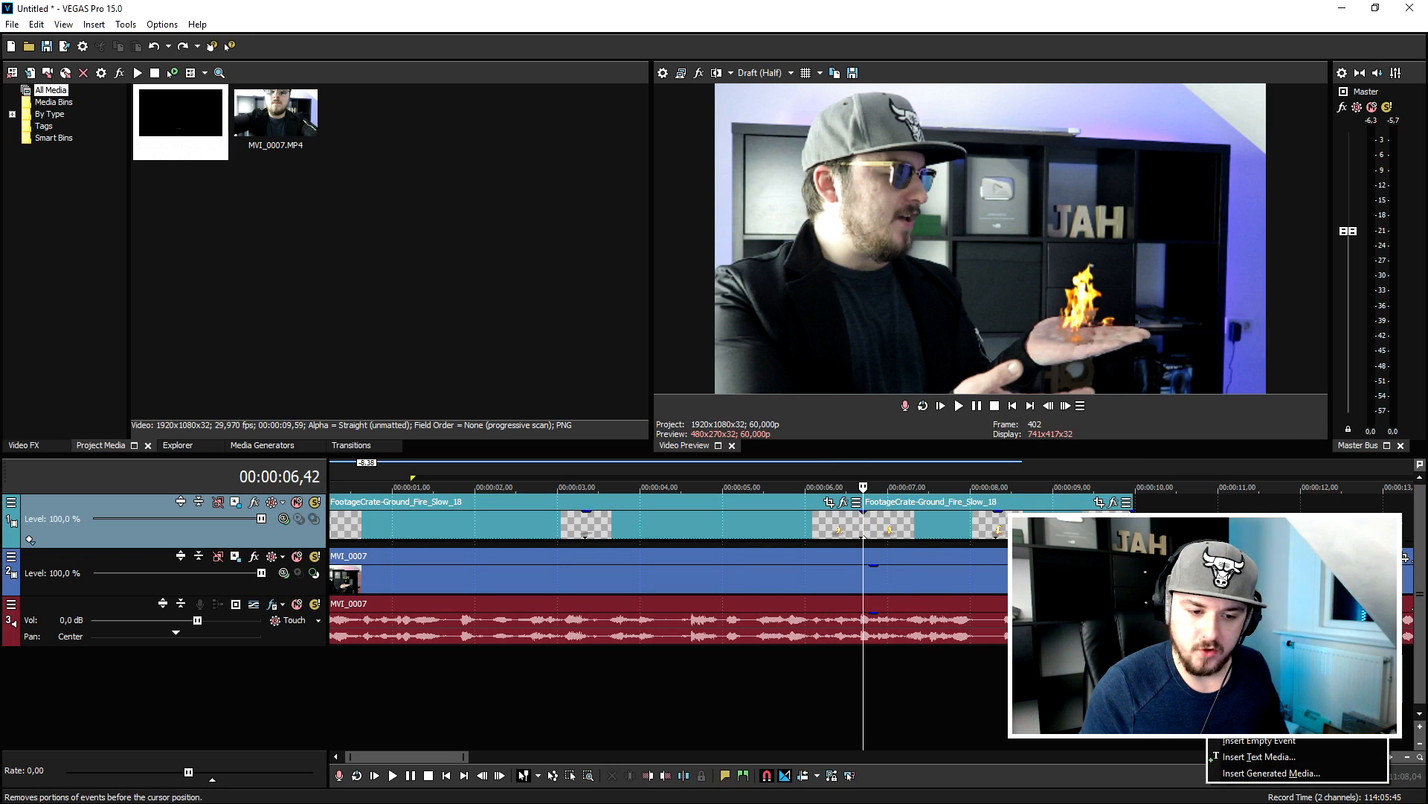
left_click(1256, 724)
left_click_drag(949, 570, 1054, 510)
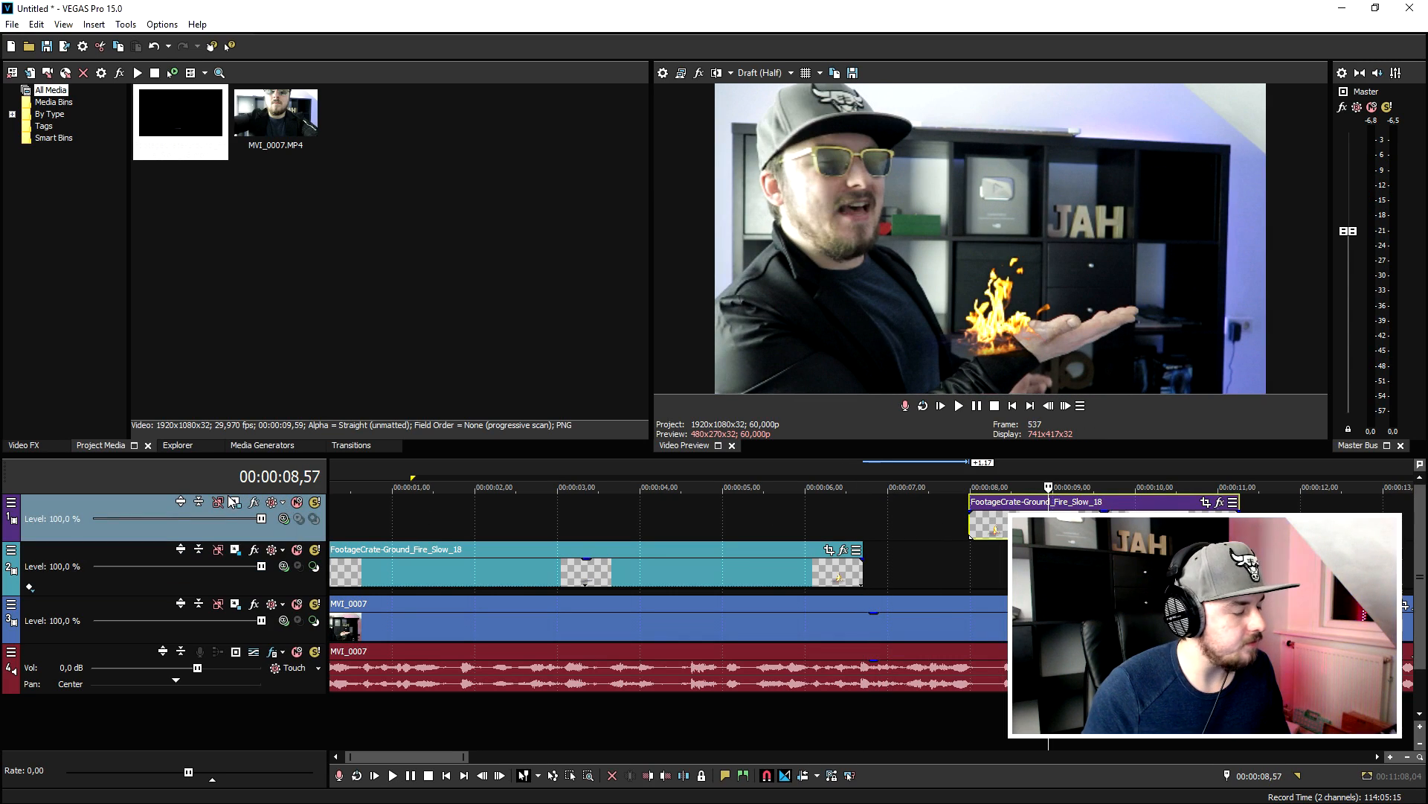
- Shift the upper track's fire onto the palm with Track Motion, and extend the first fire clip to meet the second
left_click_drag(881, 657, 924, 650)
left_click(1143, 486)
left_click_drag(863, 576, 968, 577)
- Split the fire clip on the upper track and delete the unwanted section
left_click(852, 473)
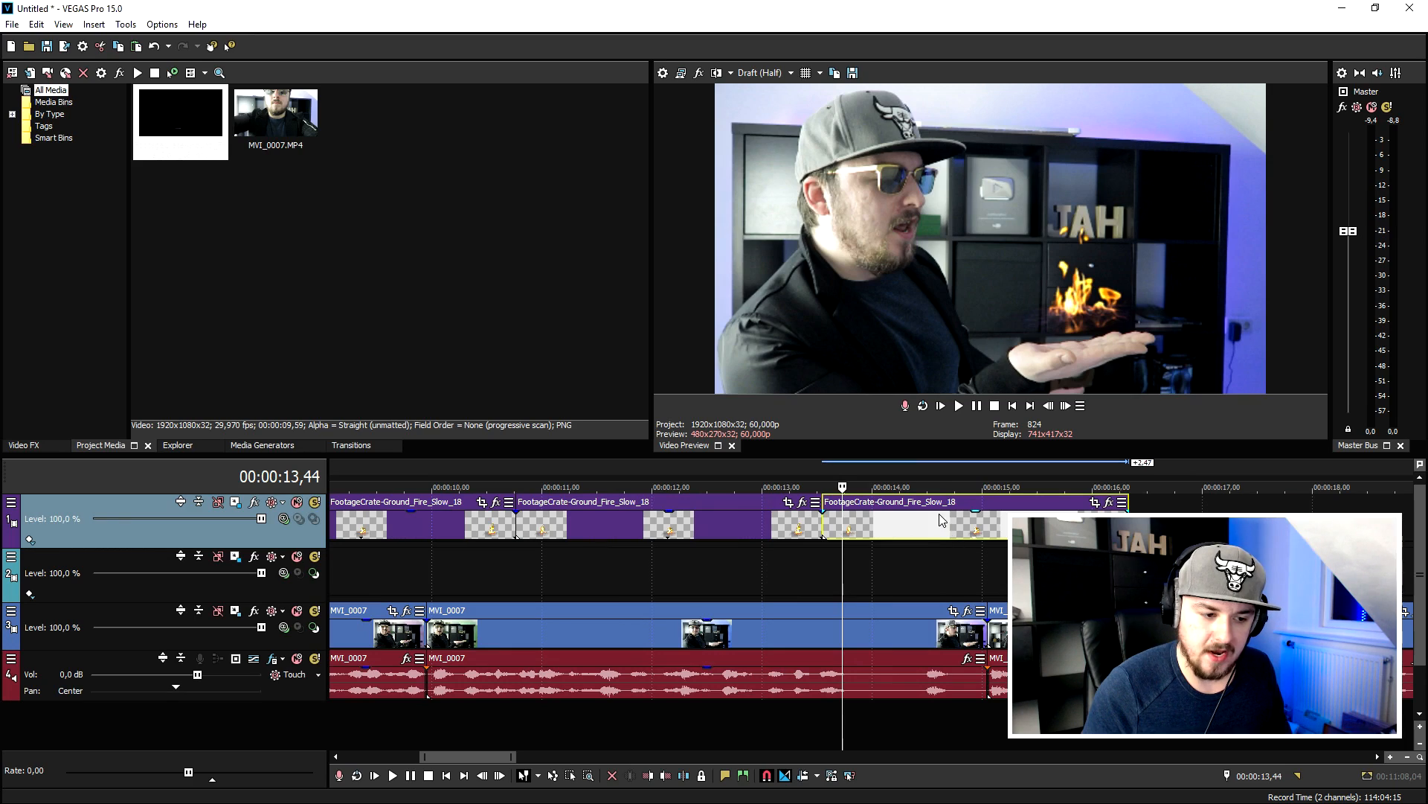
left_click(940, 515)
key("s")
key("Delete")
left_click(917, 471)
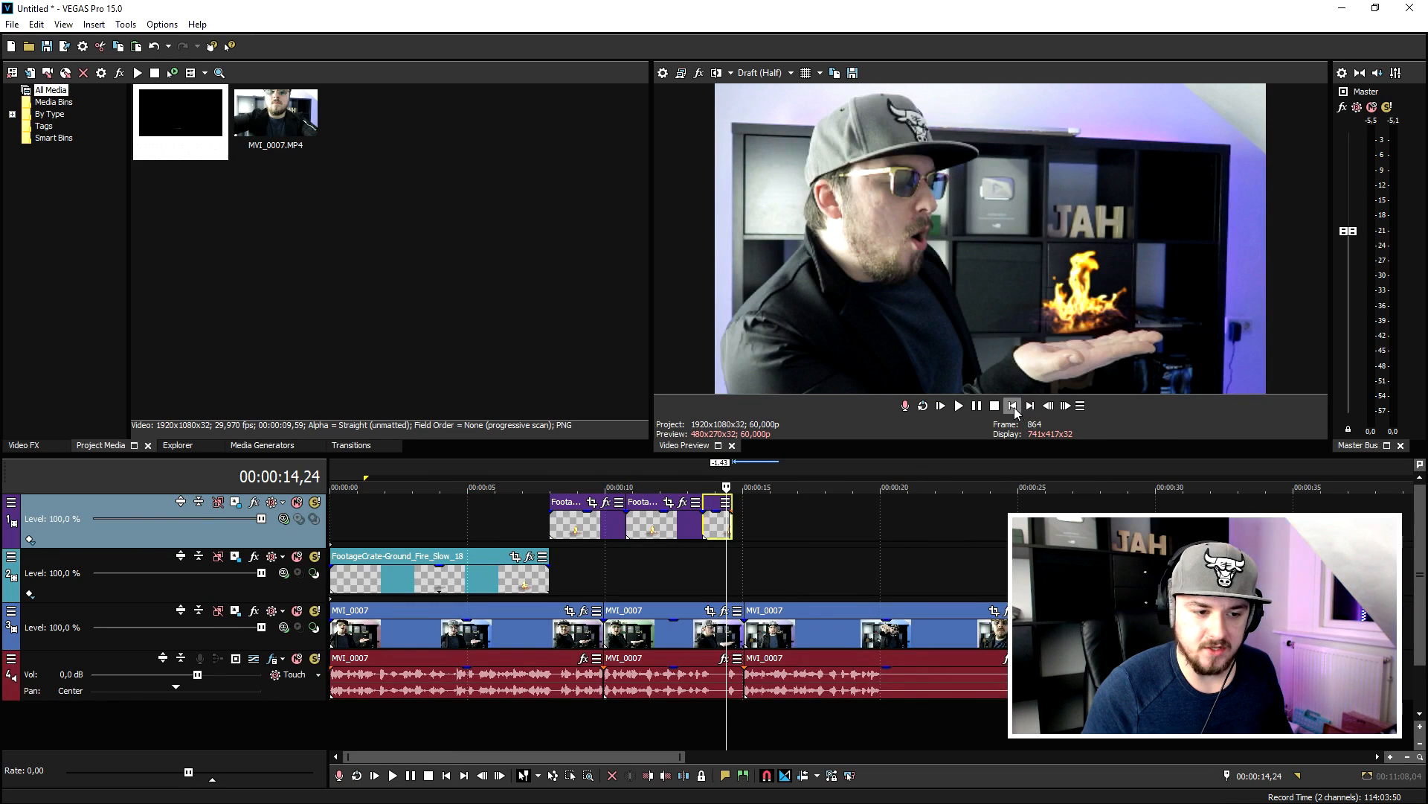
- Return the playhead to the start of the timeline to review the arranged fire clips
left_click(1012, 406)
scroll(705, 564, "up", 2)
scroll(702, 564, "down", 2)
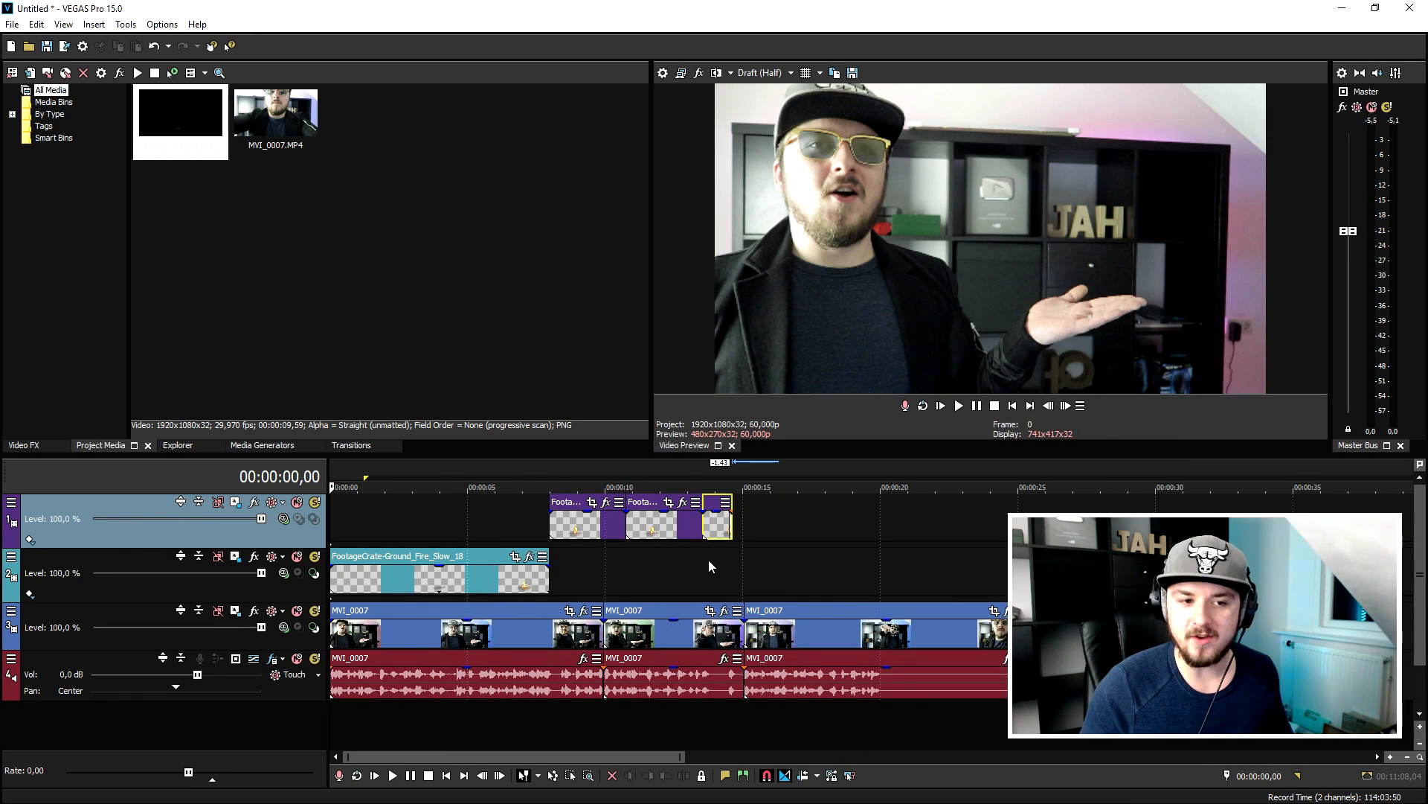